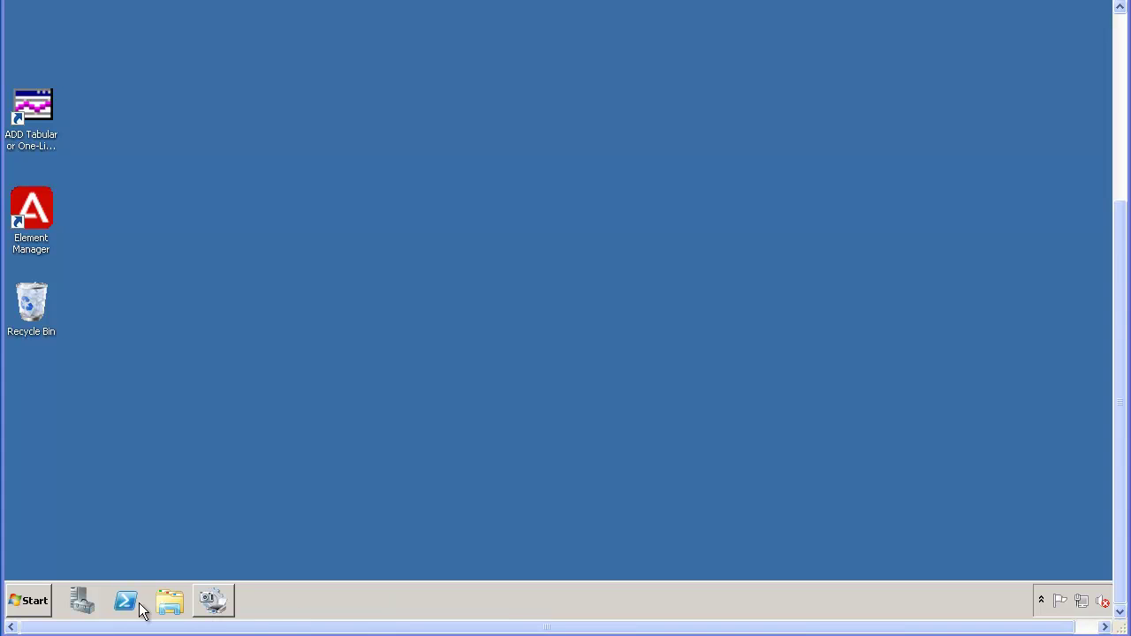
# Launch the Archive Restore utility from the Multimedia Server group of the Avaya Contact Center programs
pyautogui.click(19, 602)
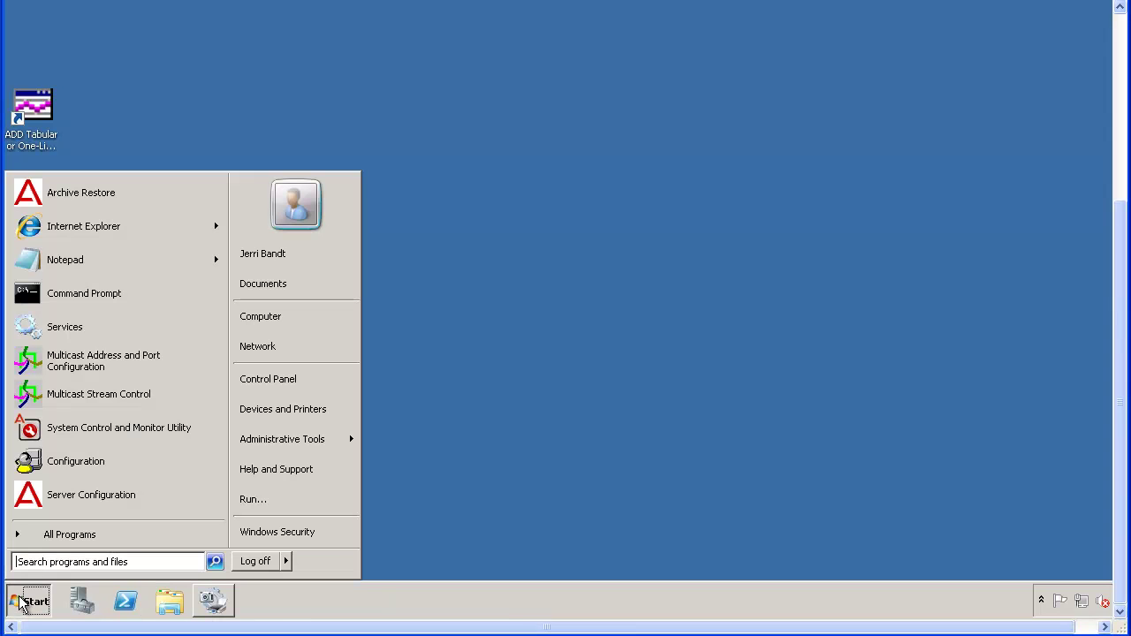
pyautogui.click(19, 538)
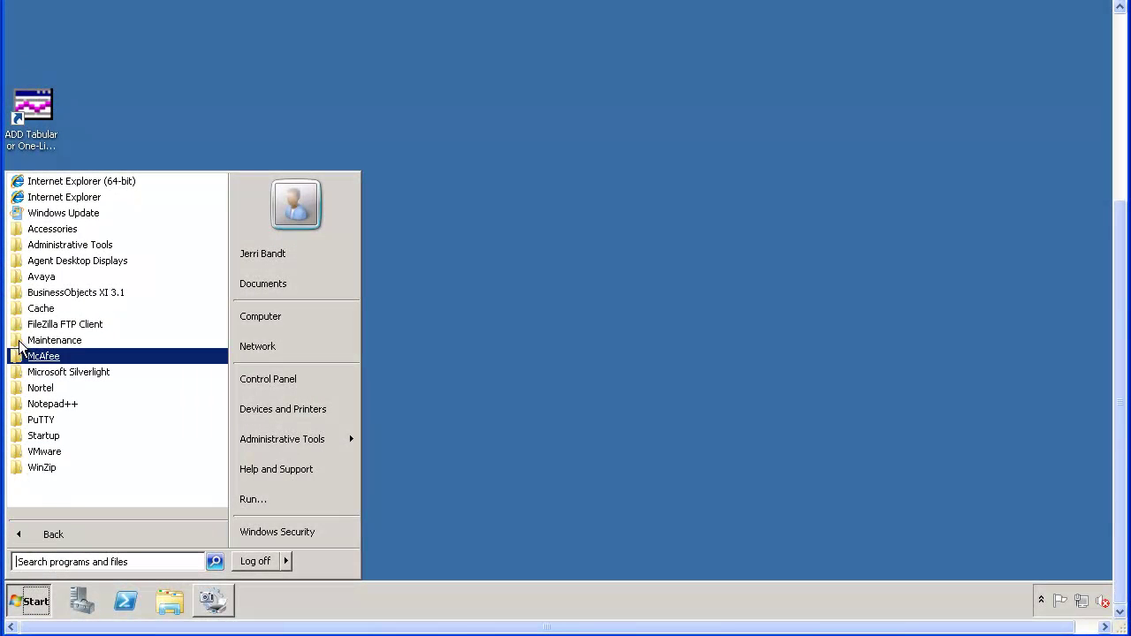
pyautogui.click(18, 279)
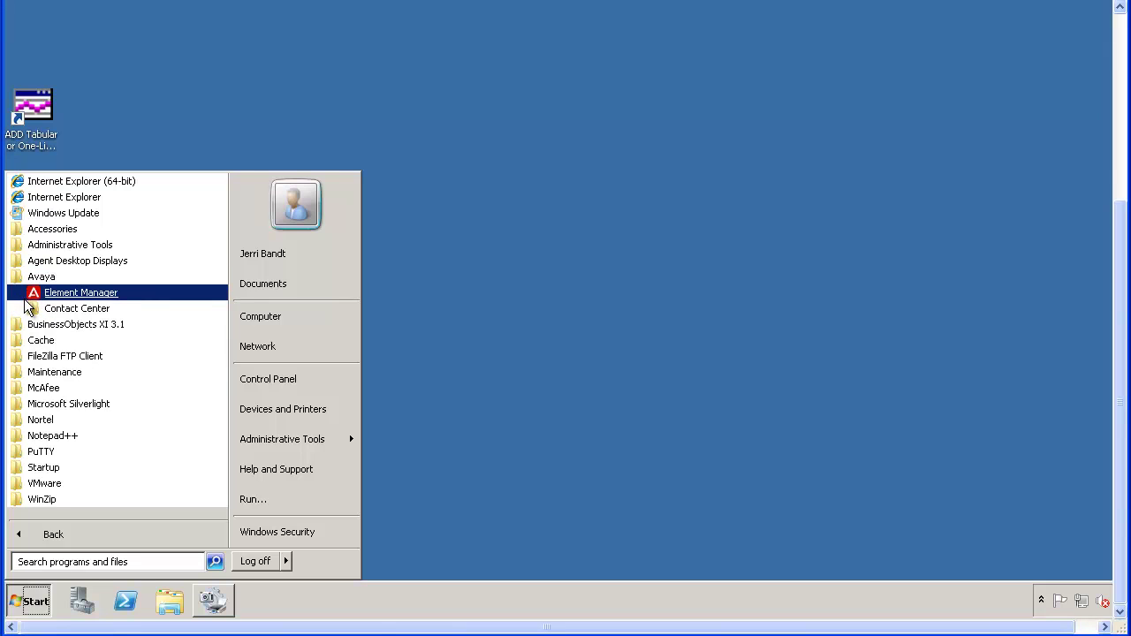
pyautogui.click(32, 311)
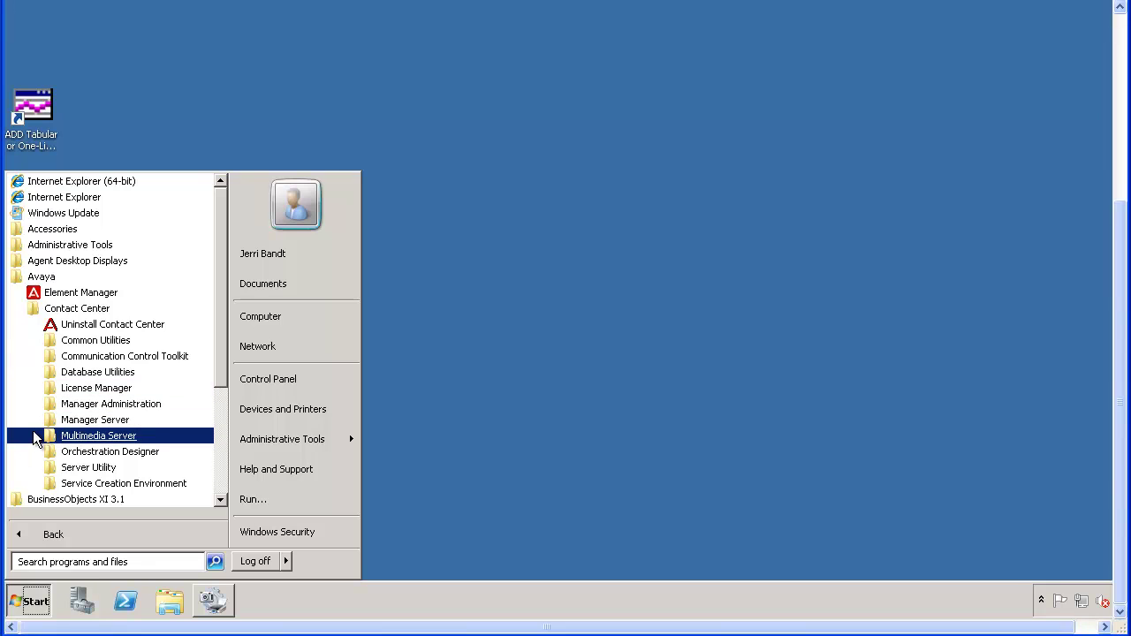
pyautogui.click(39, 438)
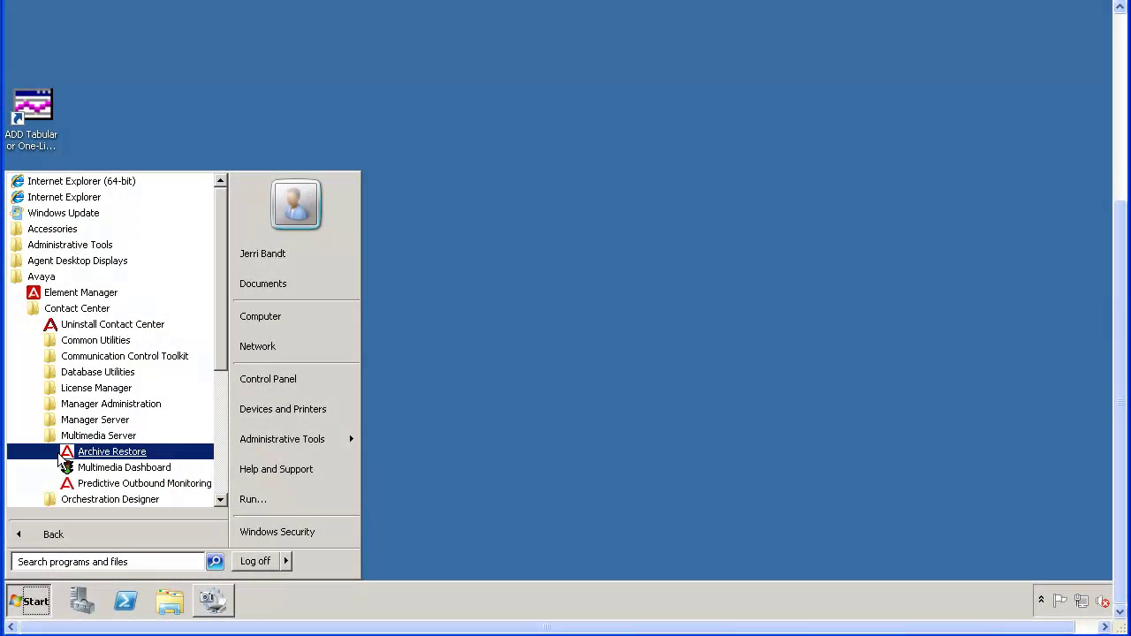
pyautogui.click(59, 454)
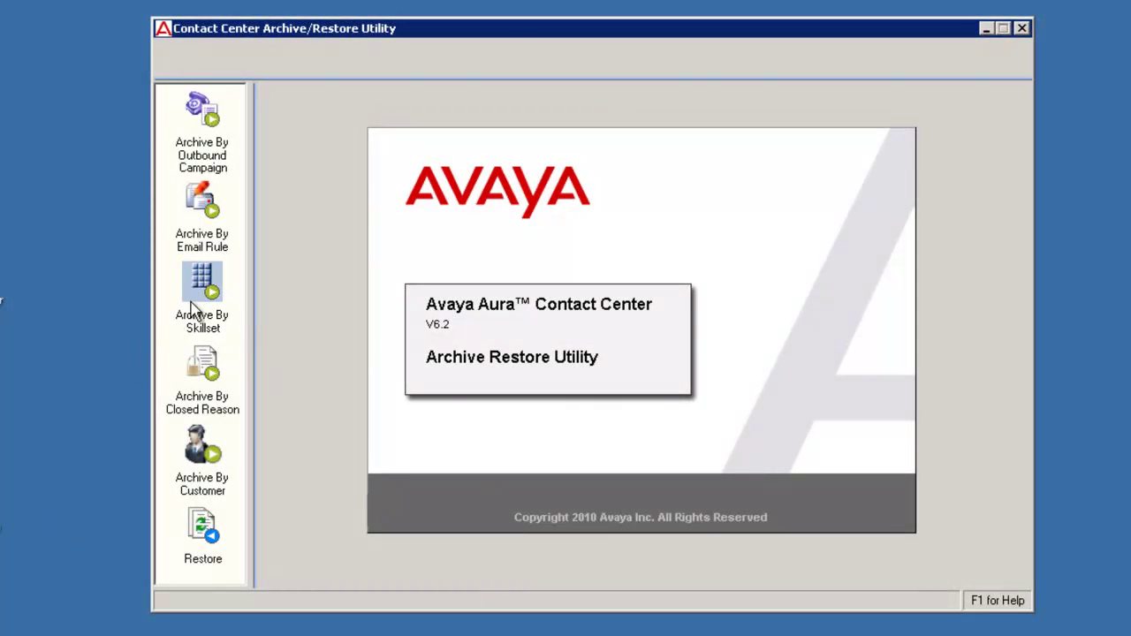
# Start an archive by skillset and add EM_Kris_Test1_sk and OB_JoeS_OB to the skillsets to archive
pyautogui.click(201, 282)
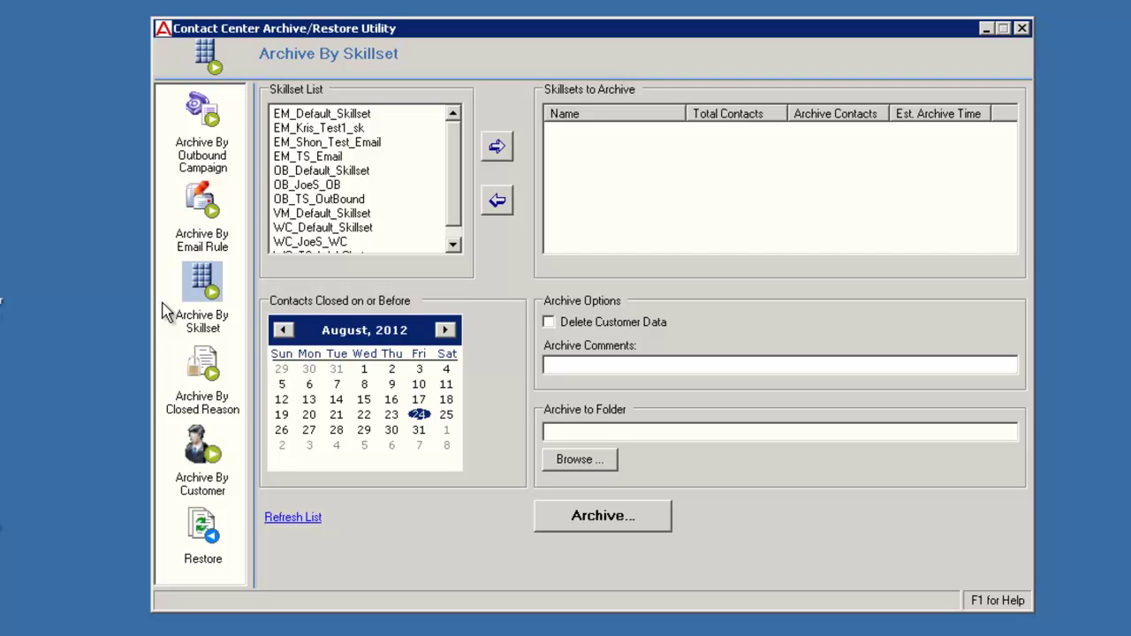
pyautogui.click(320, 129)
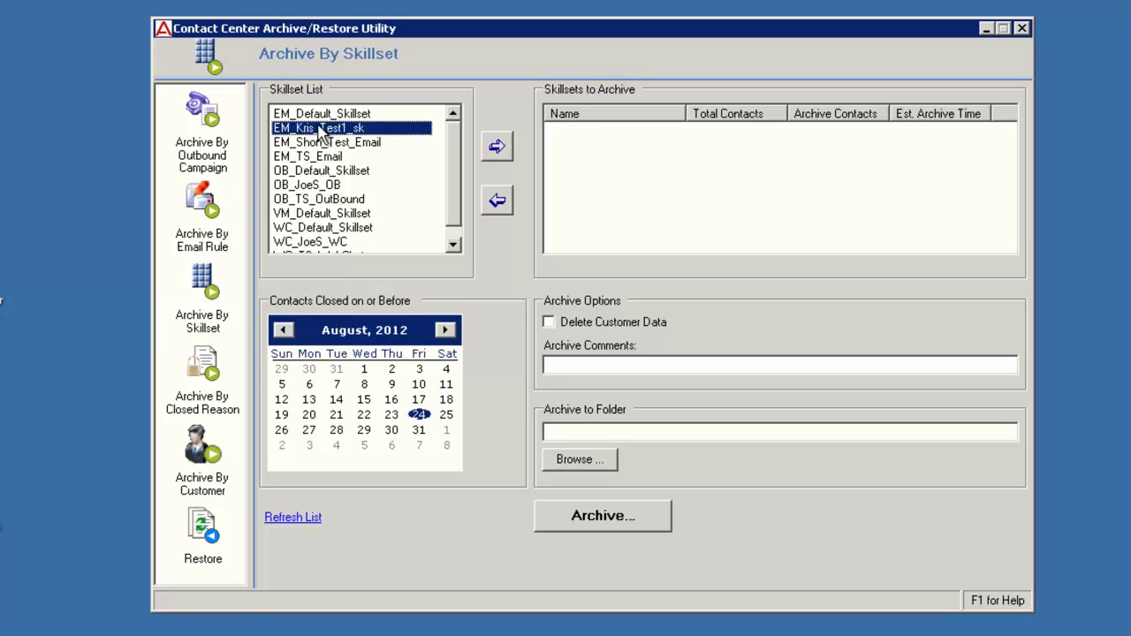
pyautogui.click(497, 149)
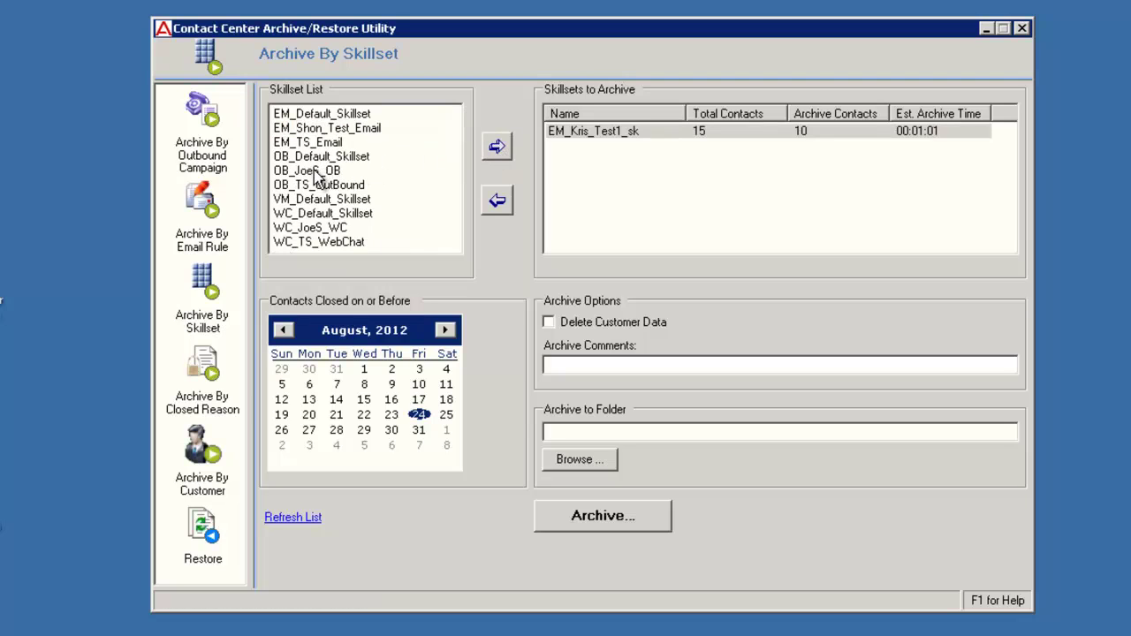
pyautogui.click(314, 172)
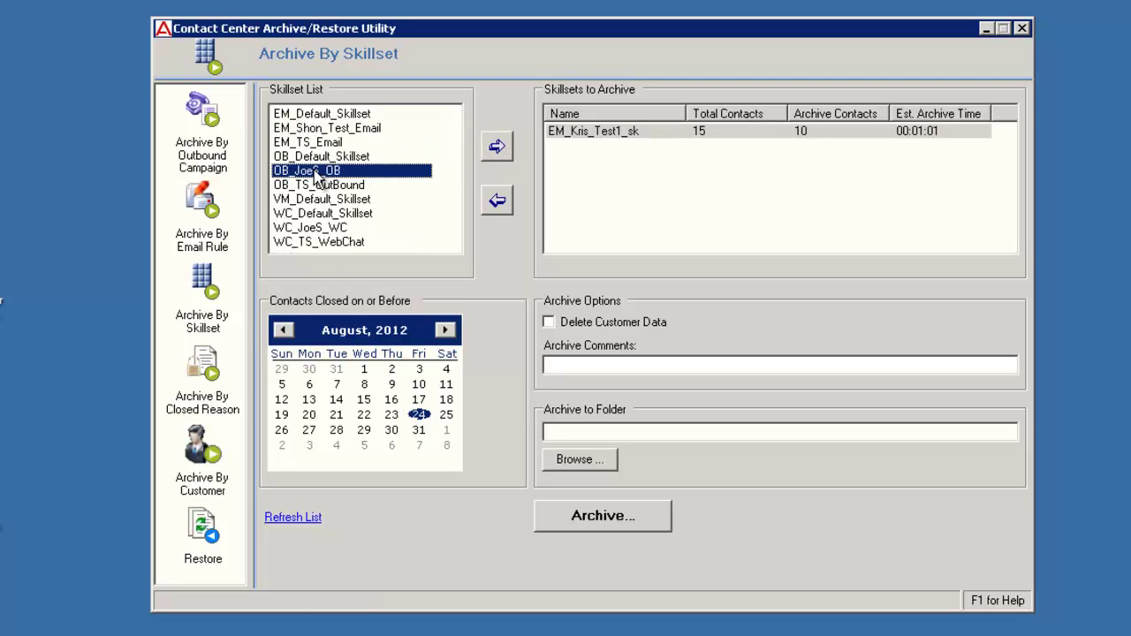
pyautogui.click(495, 150)
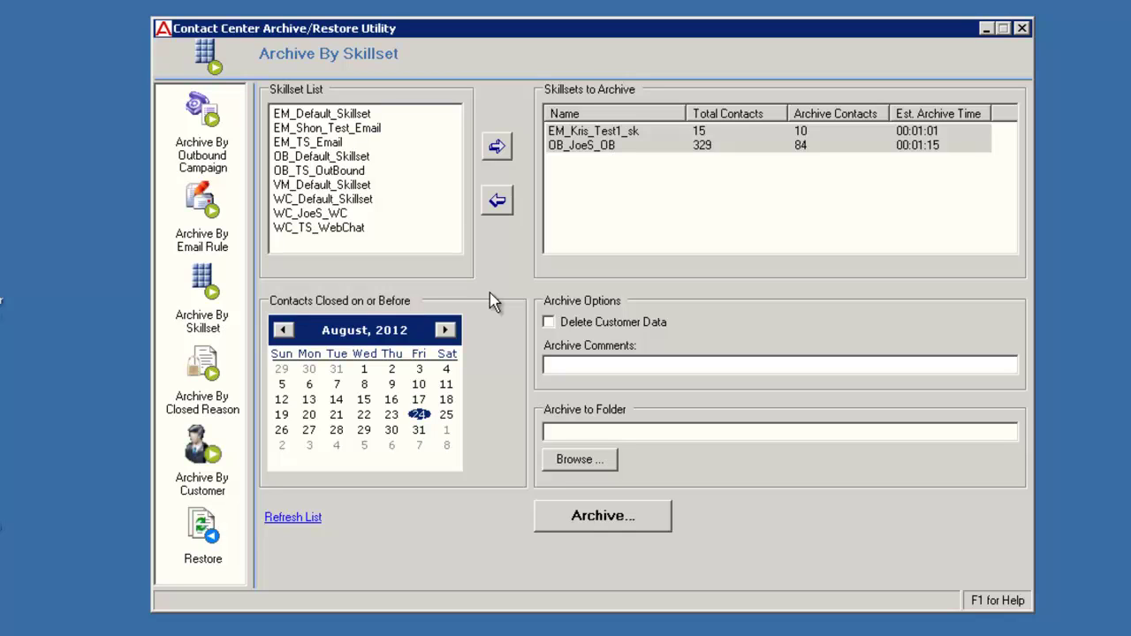
# Set the contact closing date limit to September 24, 2012 and enter the archive comment "Test Skillset Archive"
pyautogui.click(447, 331)
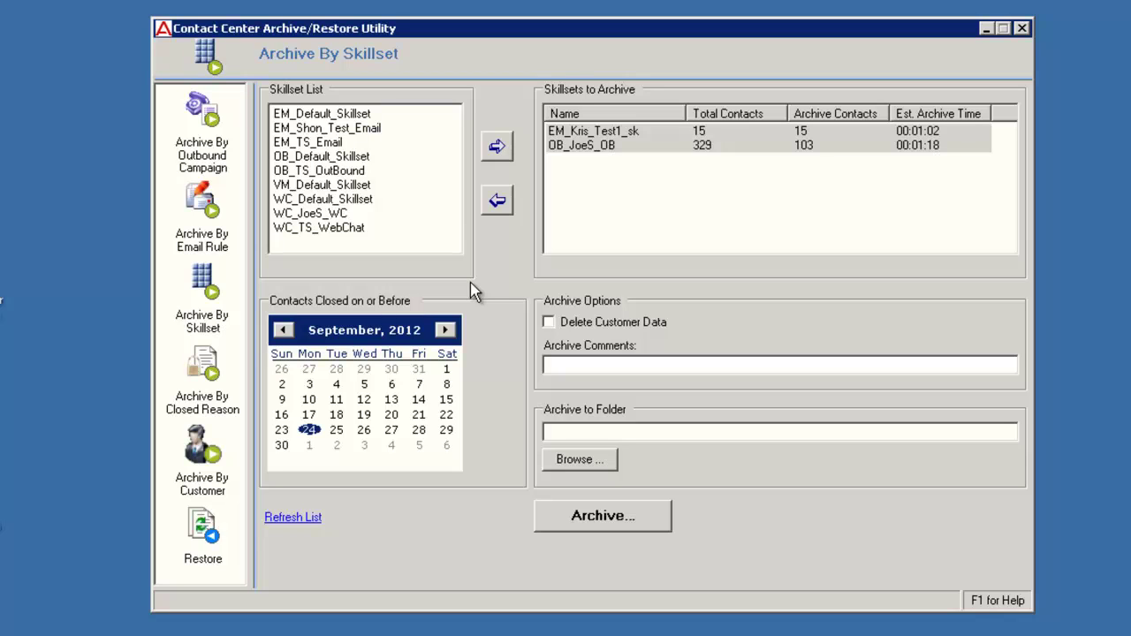
pyautogui.click(554, 364)
pyautogui.write('Test Skillset Archive')
# Browse for the archive's destination and select the temp folder on Local Disk (C:)
pyautogui.click(565, 459)
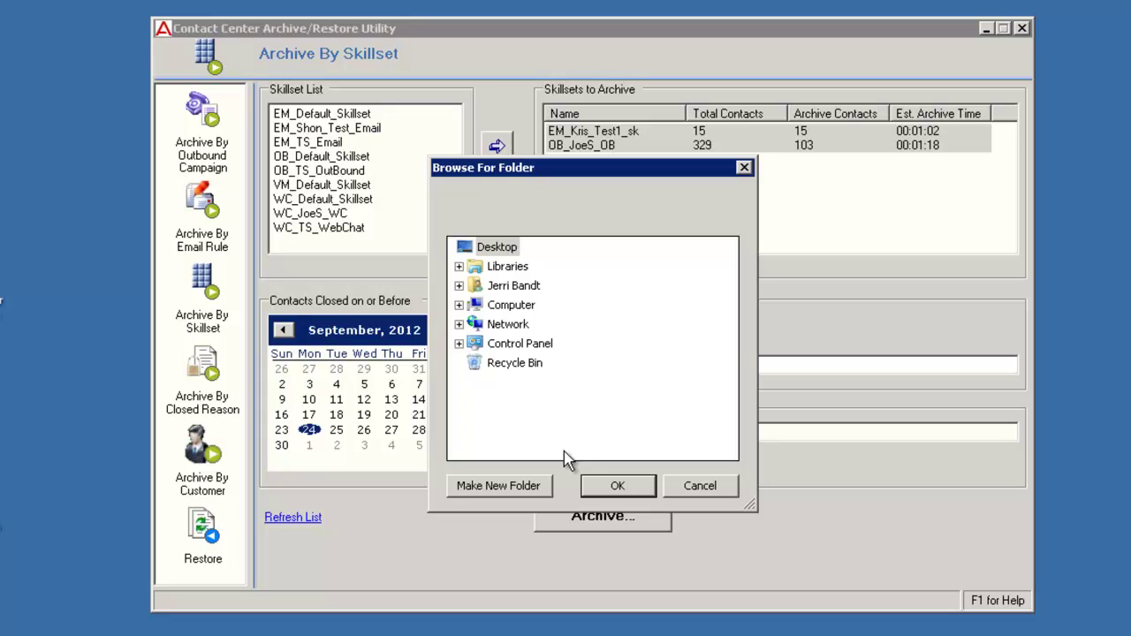
pyautogui.click(459, 304)
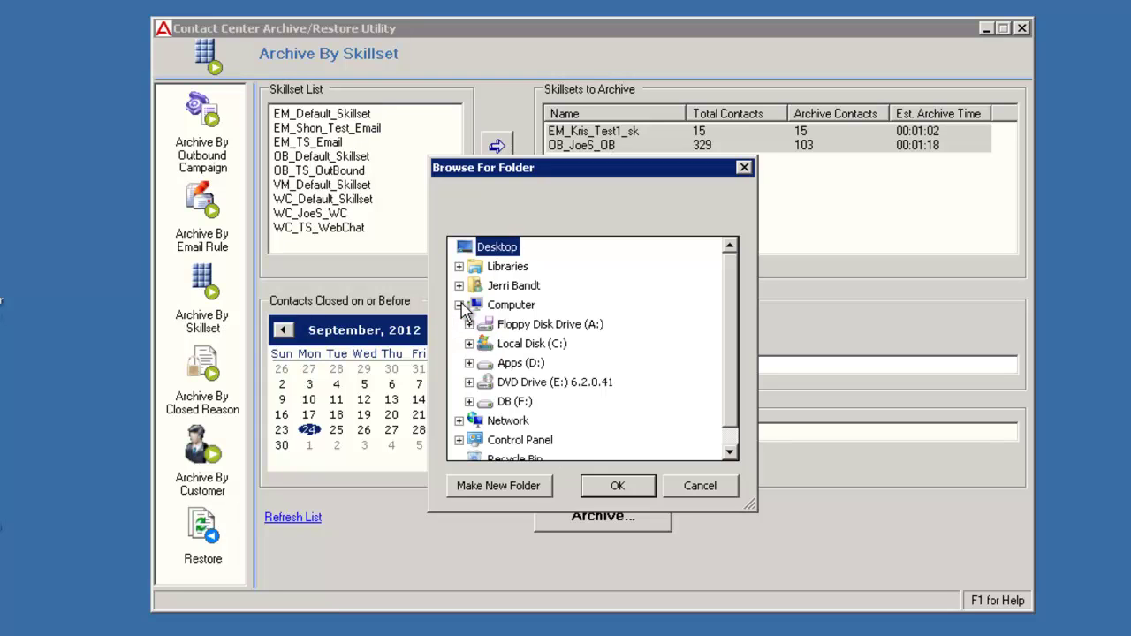
pyautogui.click(469, 343)
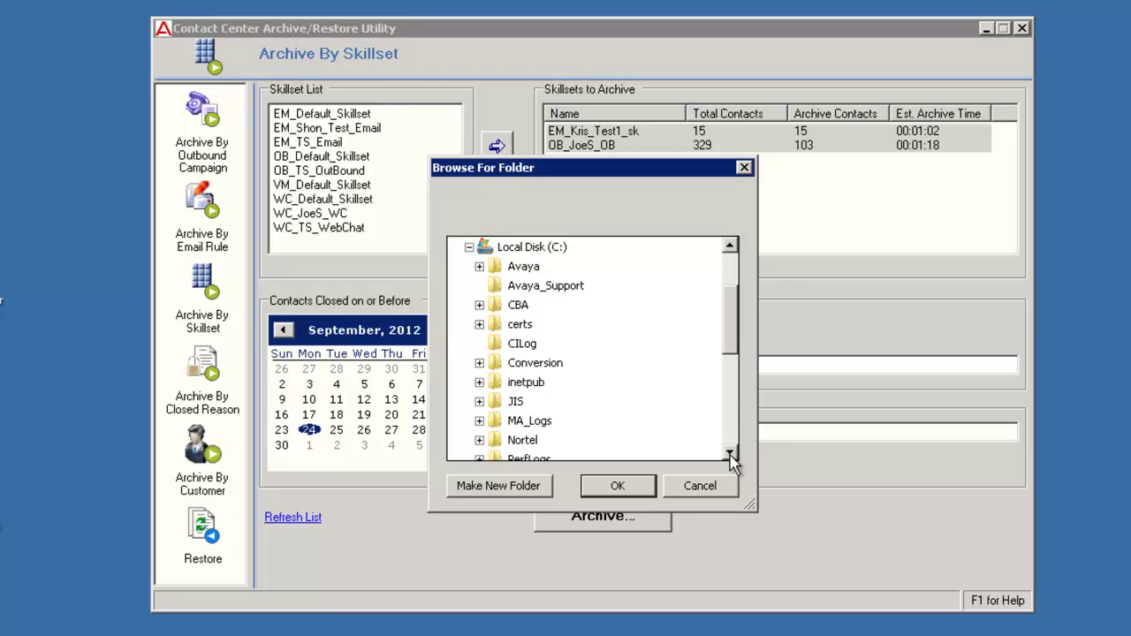
pyautogui.scroll(-6, 730, 458)
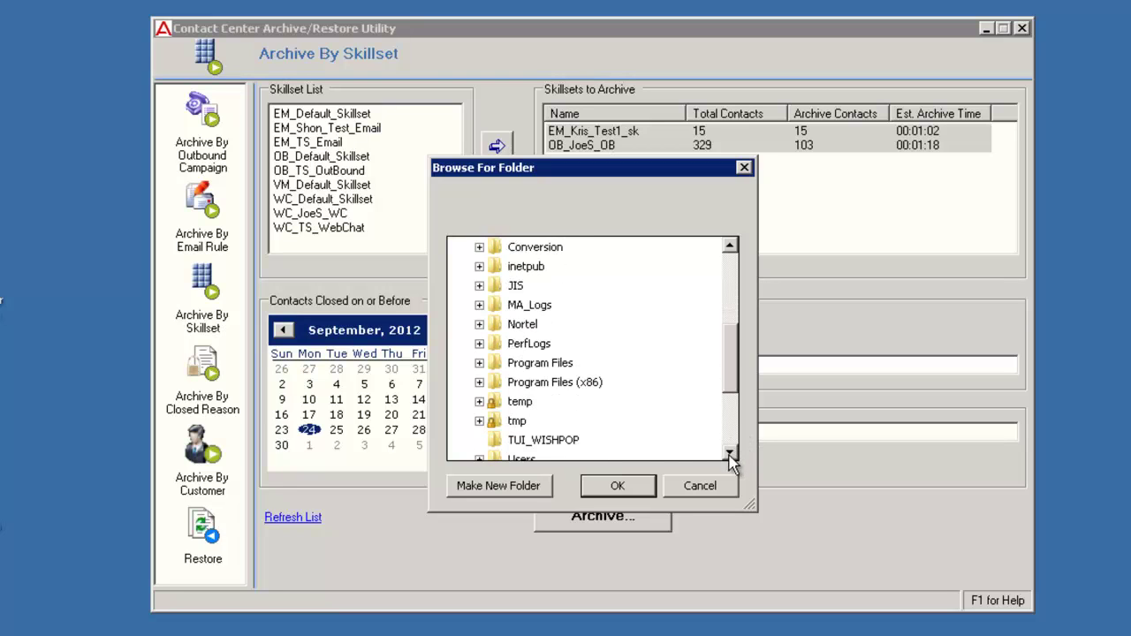
pyautogui.doubleClick(520, 403)
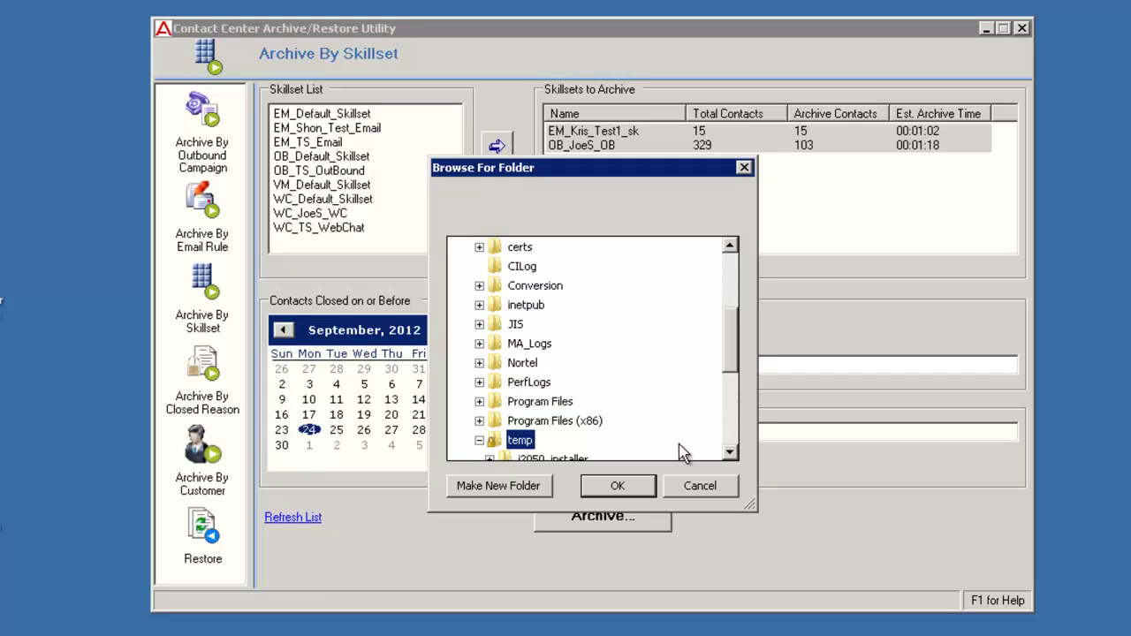
pyautogui.click(732, 454)
pyautogui.click(730, 454)
pyautogui.click(731, 454)
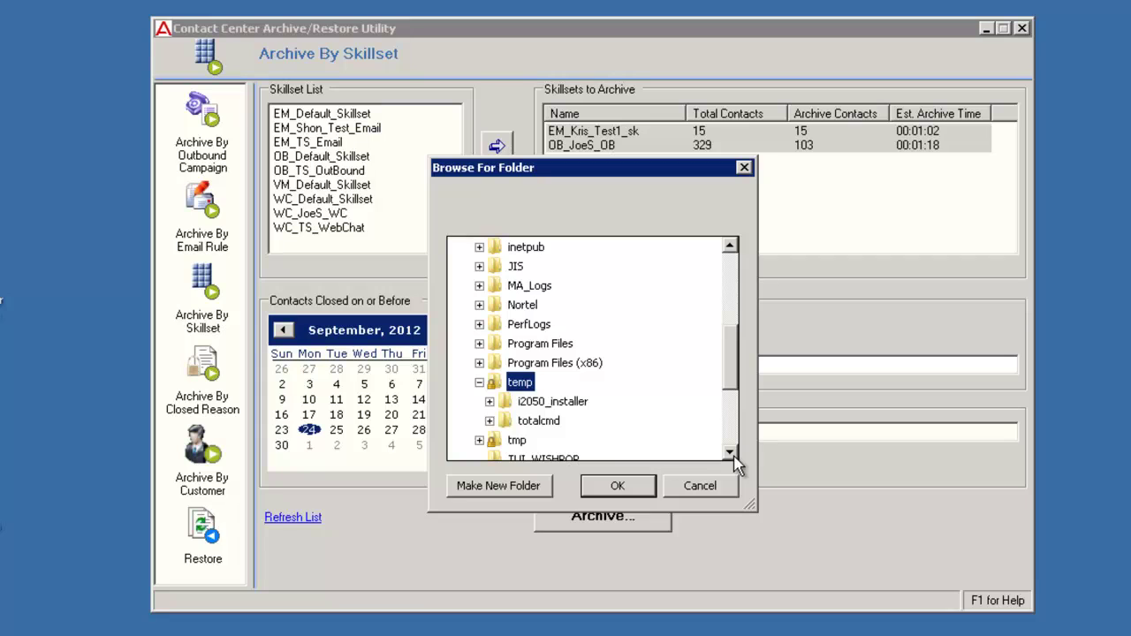
# Create a folder named "Skillset Archive" inside temp and choose it as the archive destination
pyautogui.click(508, 492)
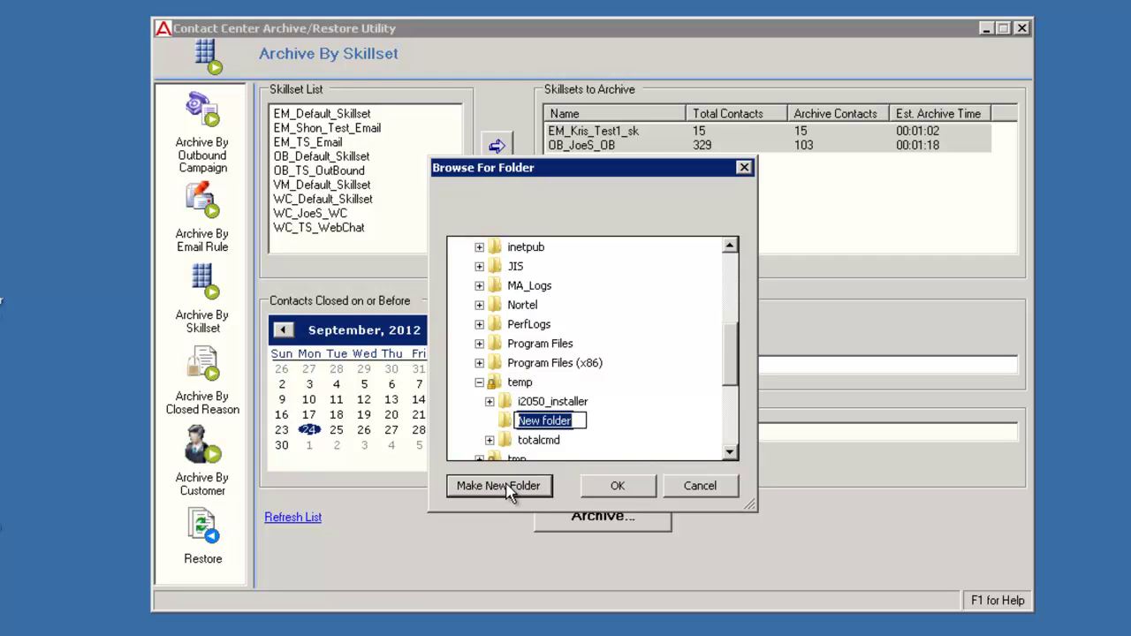
pyautogui.write('Ski')
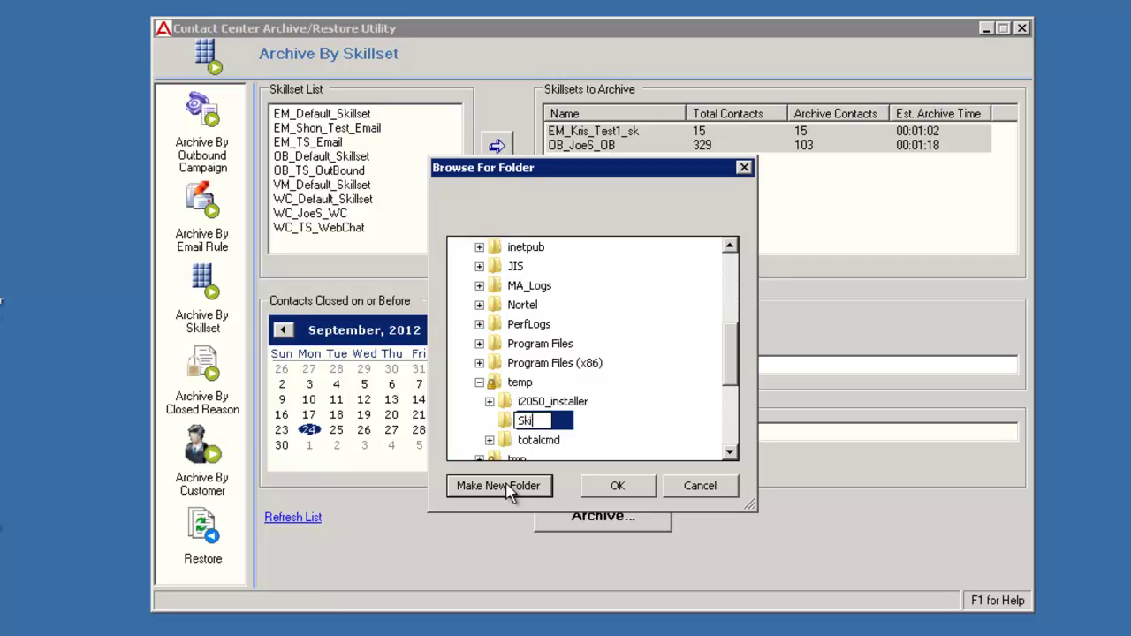
pyautogui.write('llset Archive')
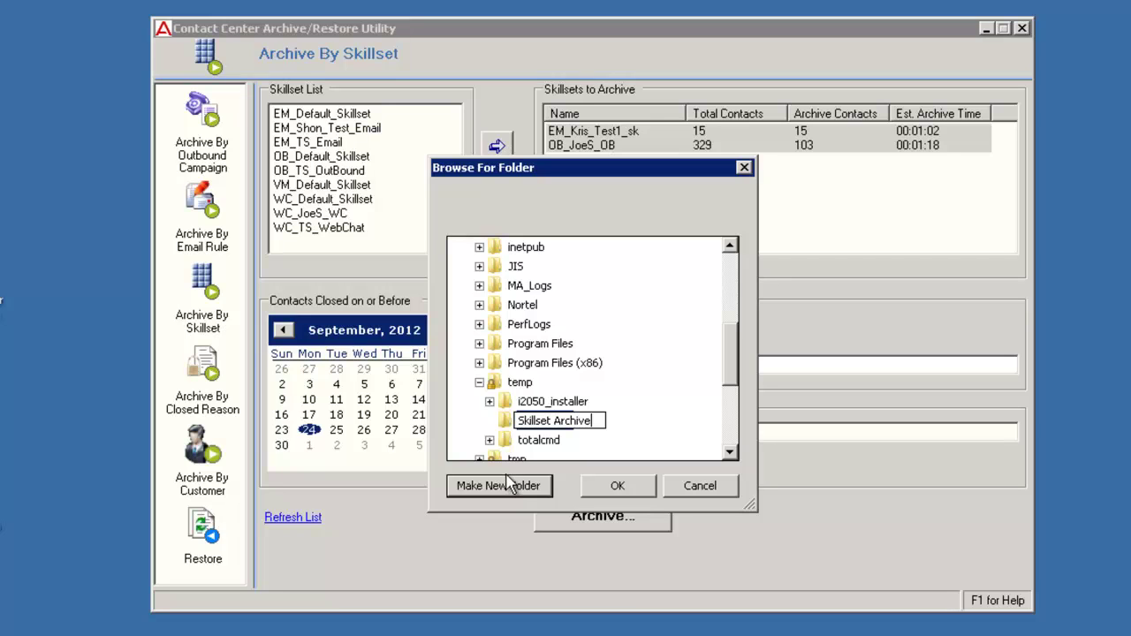
pyautogui.click(508, 427)
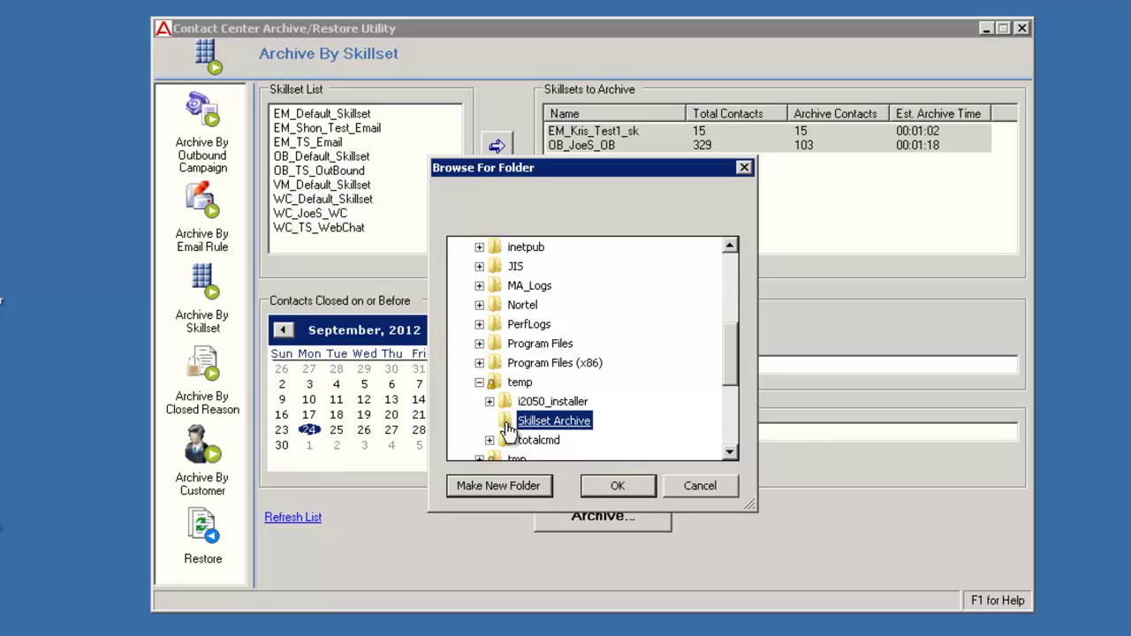
pyautogui.click(606, 489)
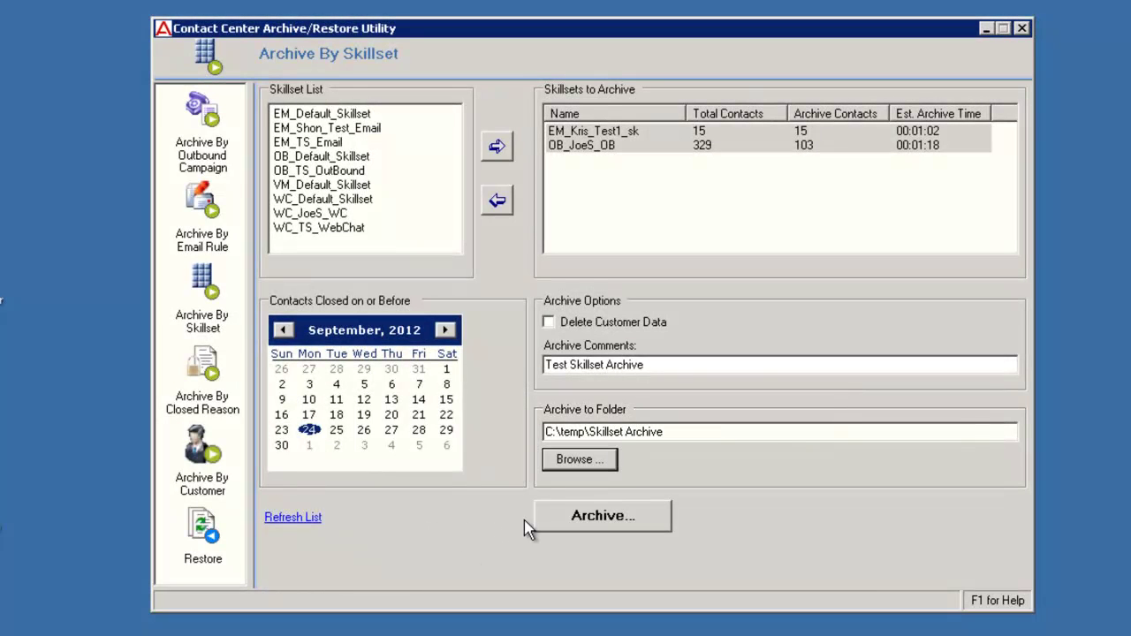
# Schedule the skillset archive to start on 2/21/2013, keeping the proposed time
pyautogui.click(558, 525)
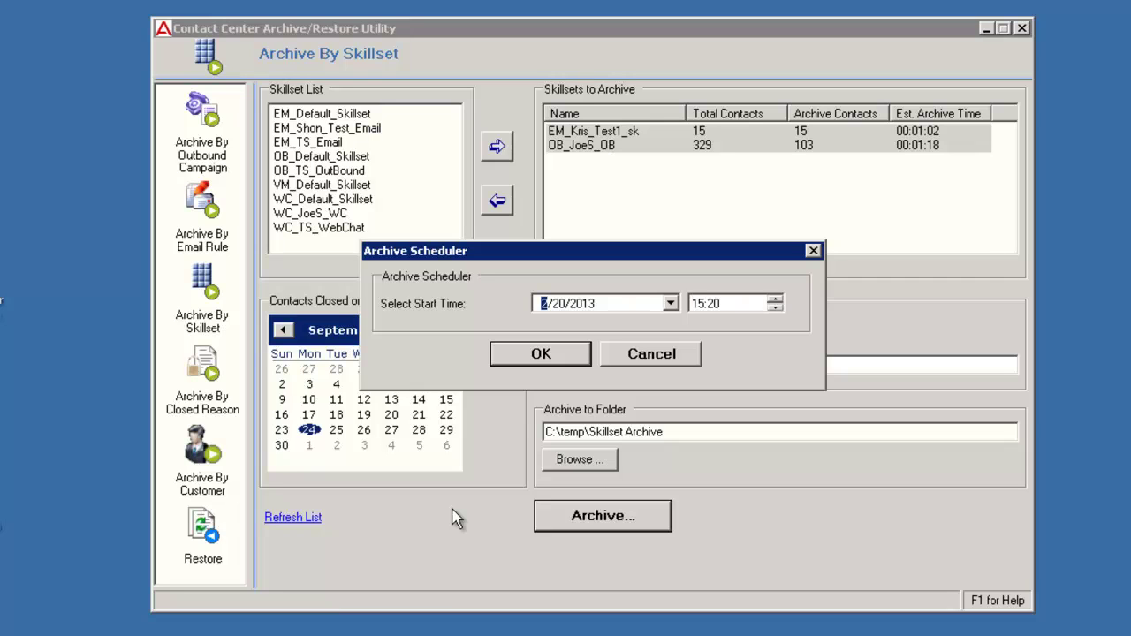
pyautogui.click(669, 305)
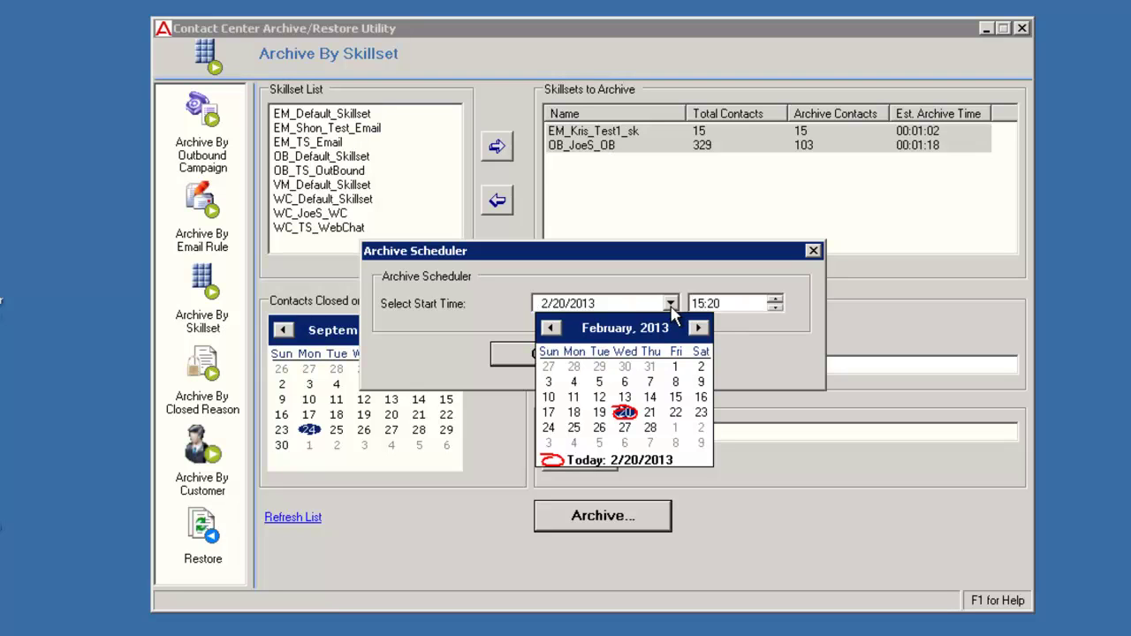
pyautogui.click(655, 413)
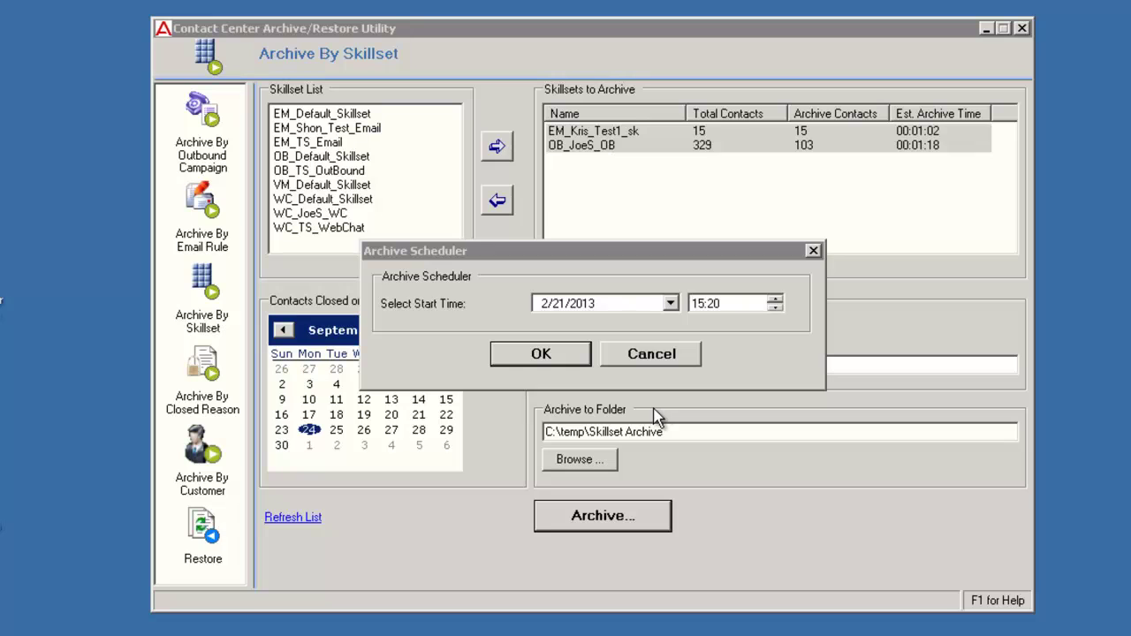
pyautogui.click(541, 354)
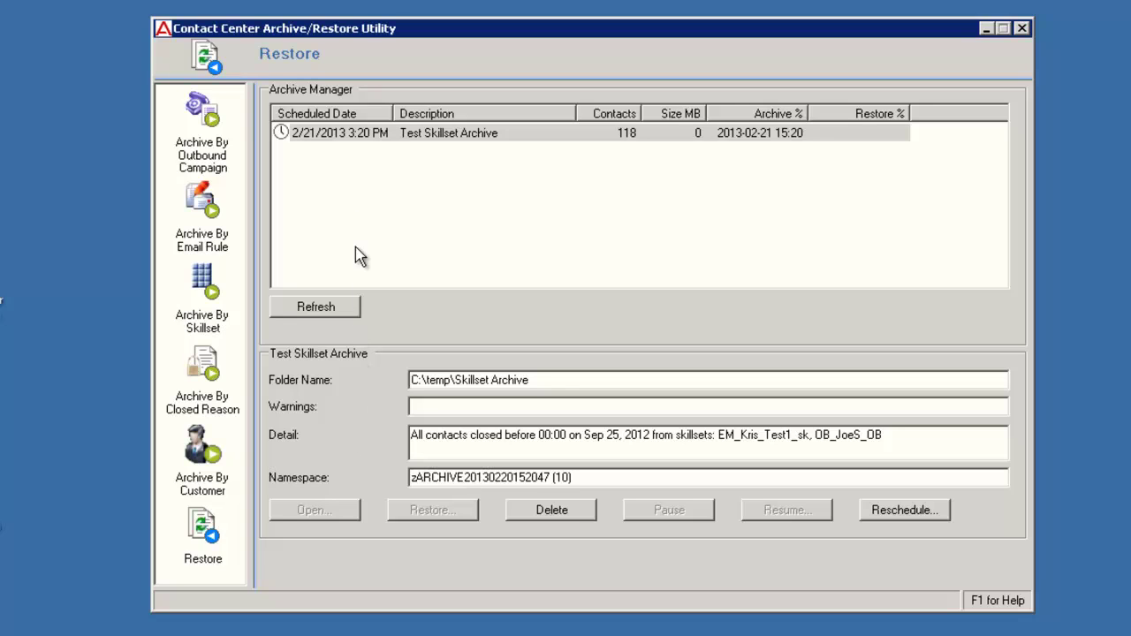
# Reschedule the Test Skillset Archive job to start on 2/20/2013 at 15:23
pyautogui.click(325, 138)
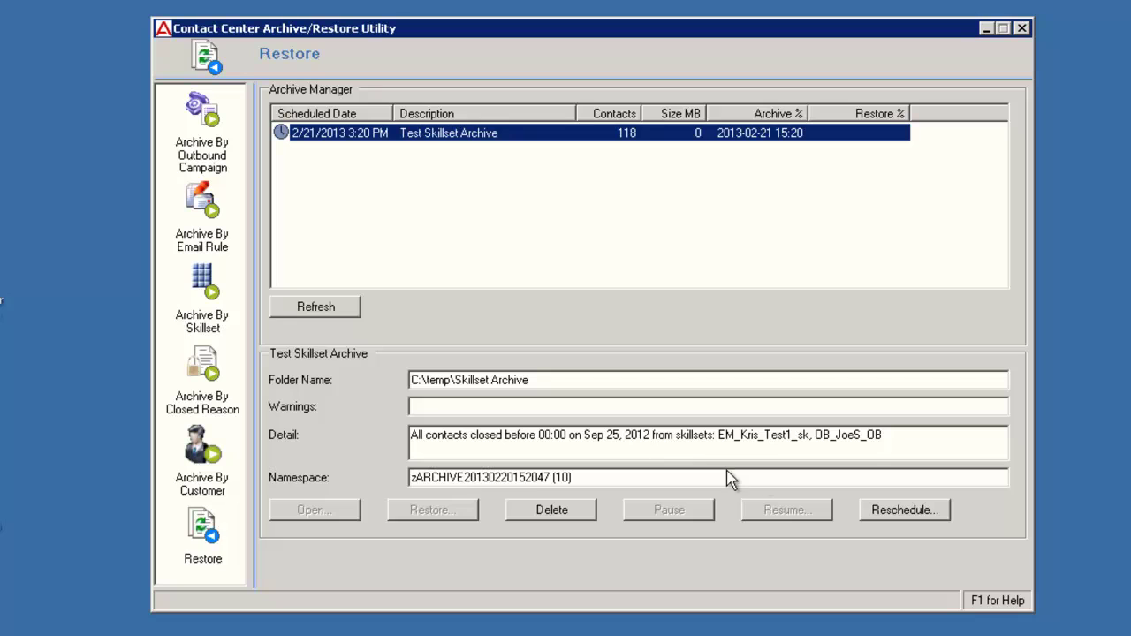
pyautogui.click(890, 512)
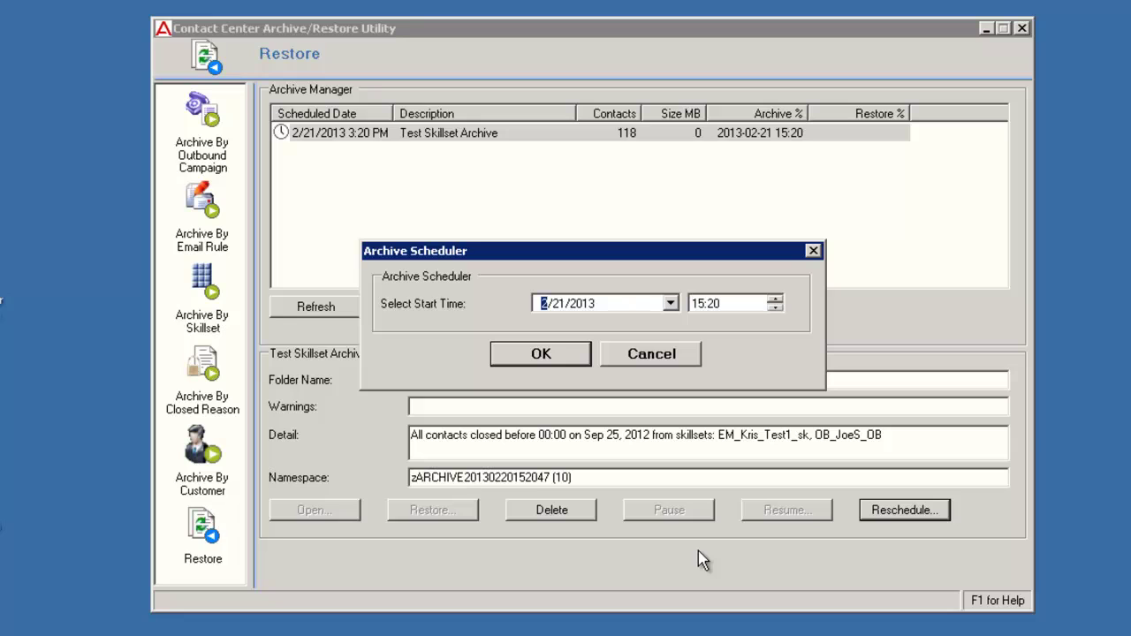
pyautogui.click(671, 304)
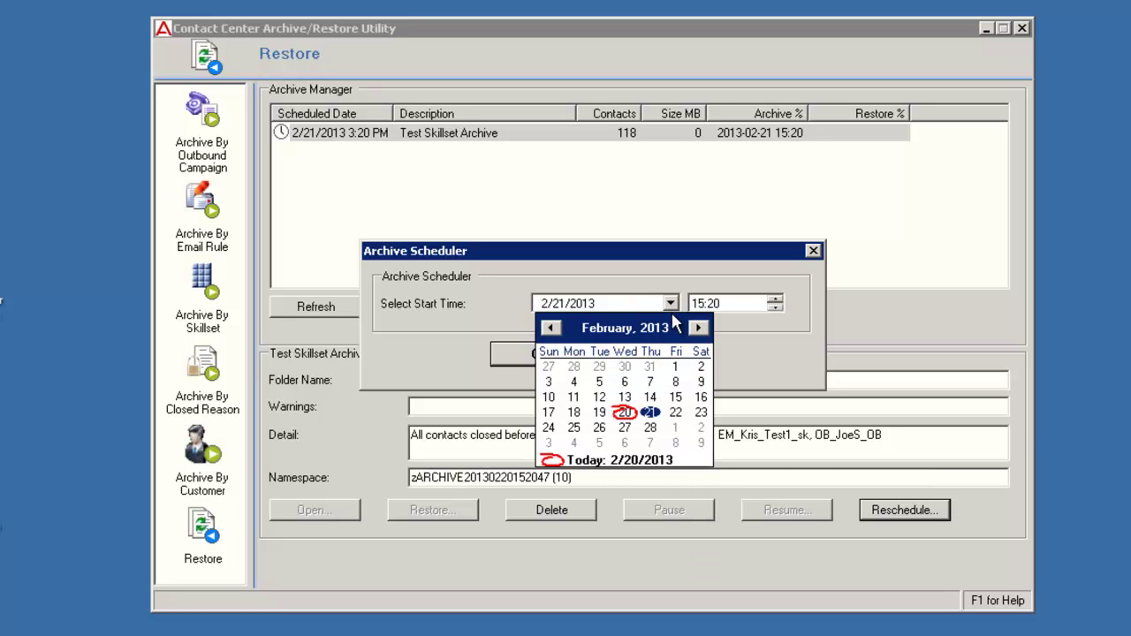
pyautogui.click(624, 411)
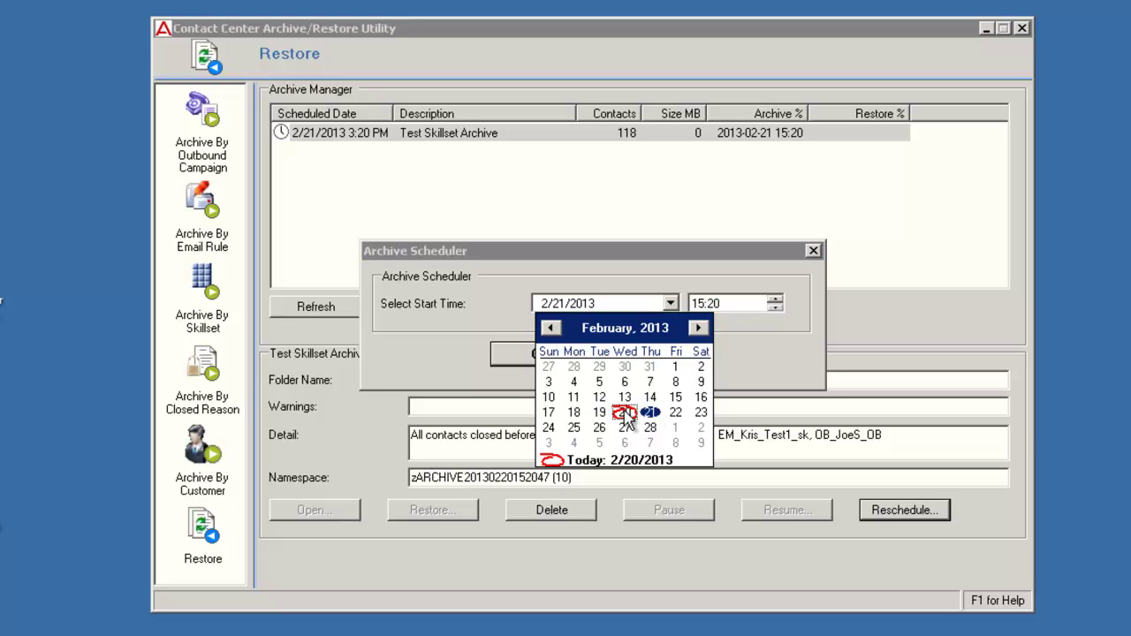
pyautogui.click(718, 305)
pyautogui.write('23')
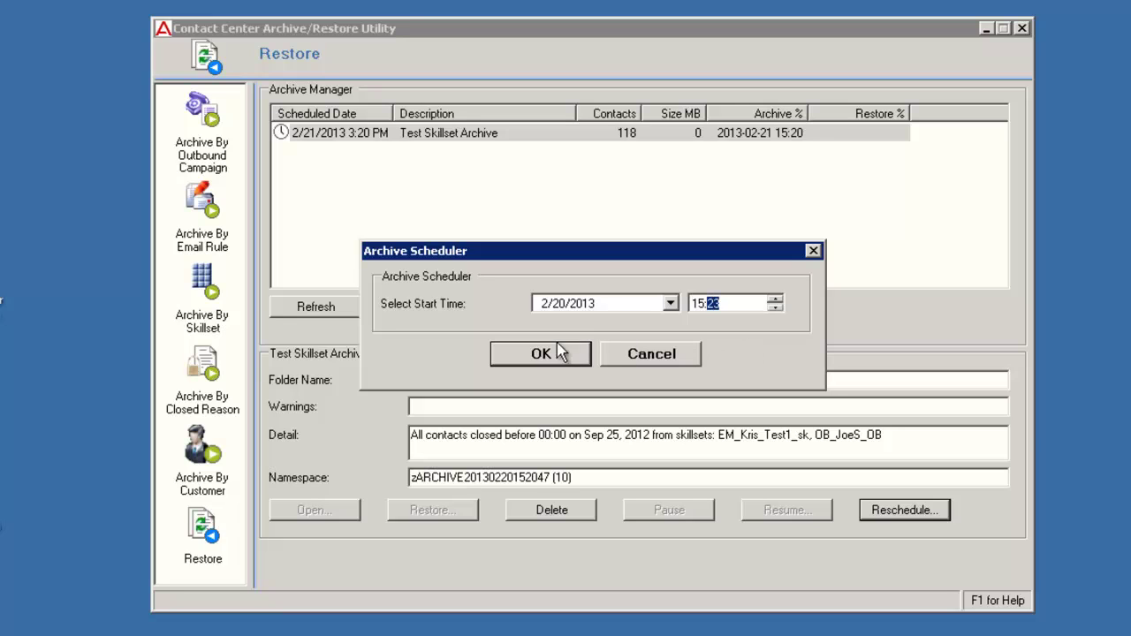
pyautogui.click(528, 357)
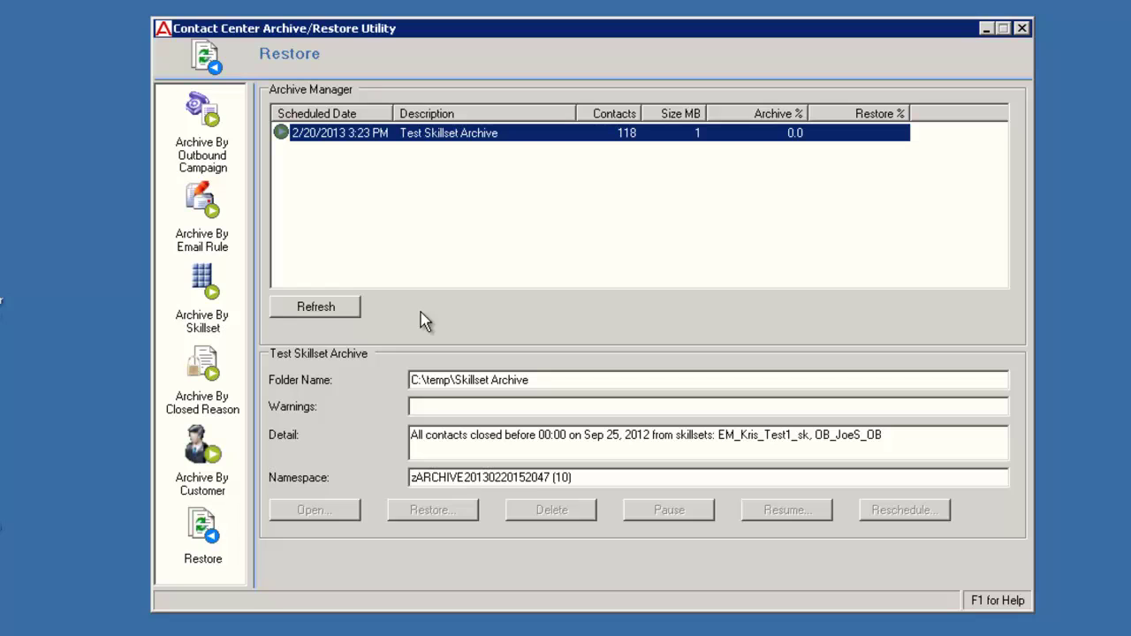
# Refresh the archive list and select the Test Skillset Archive entry
pyautogui.click(320, 309)
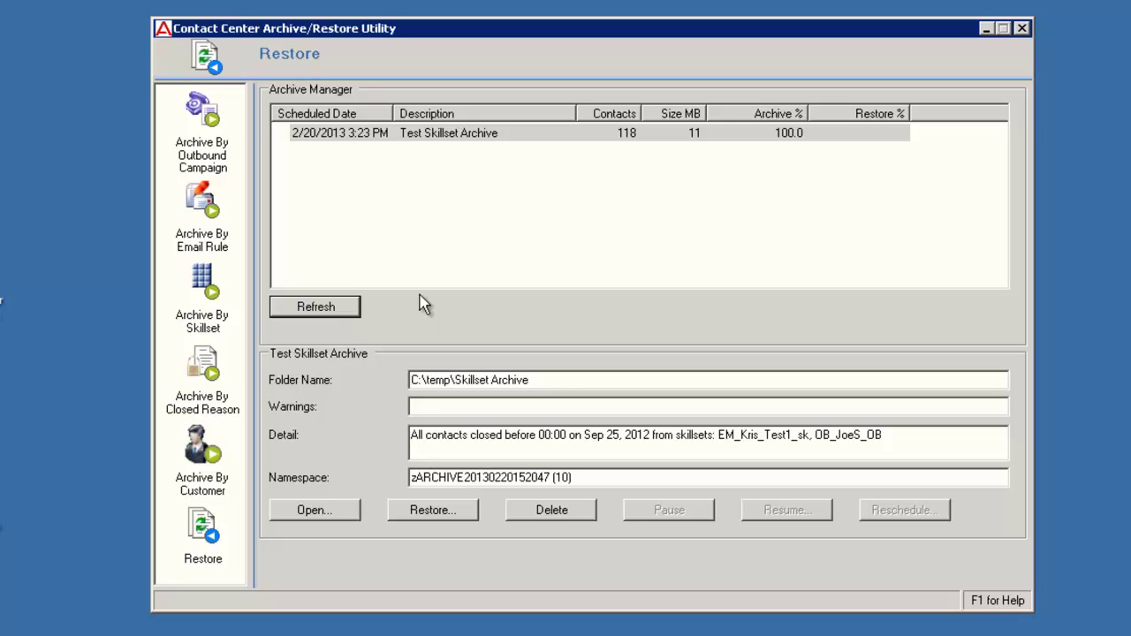
pyautogui.click(377, 139)
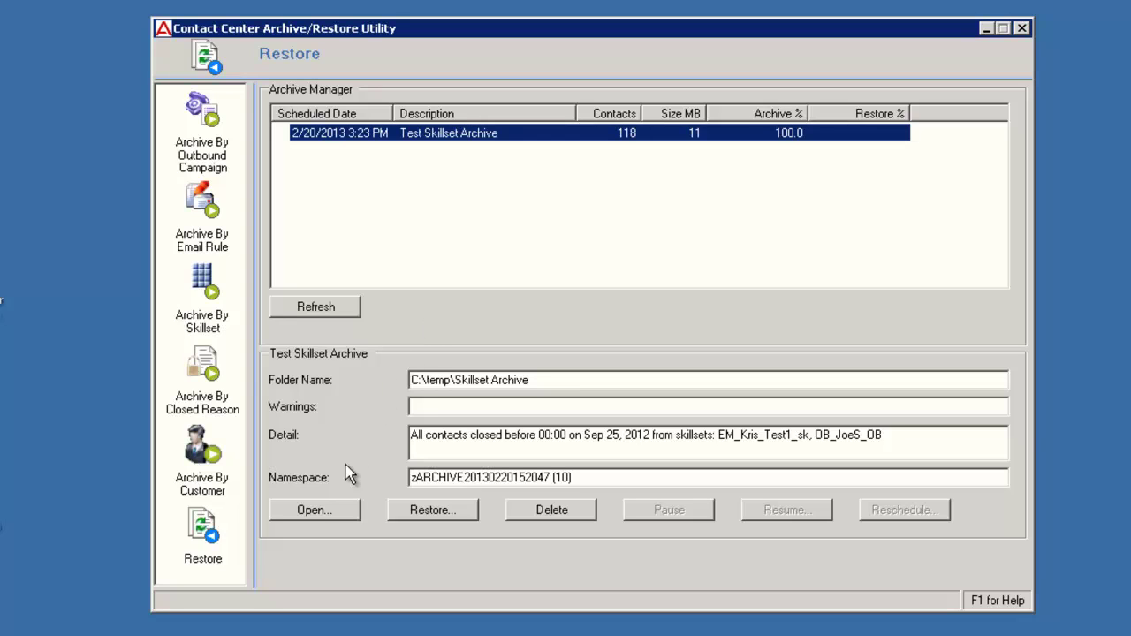
# Open the Test Skillset Archive in the Archive Reader and review the record types available for searching
pyautogui.click(315, 510)
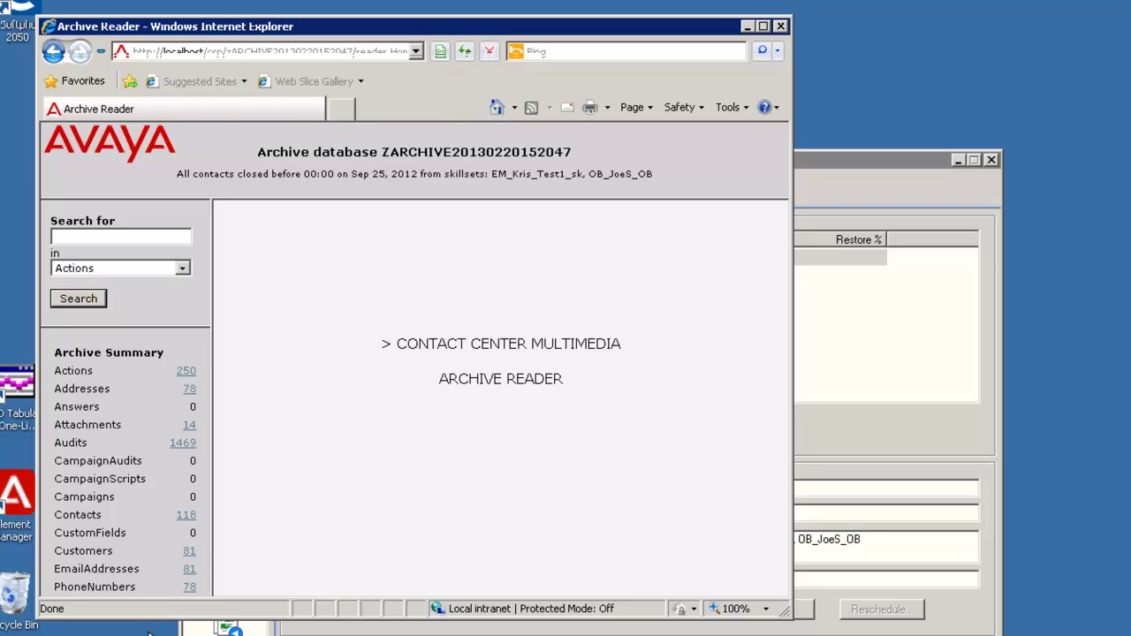
pyautogui.click(183, 269)
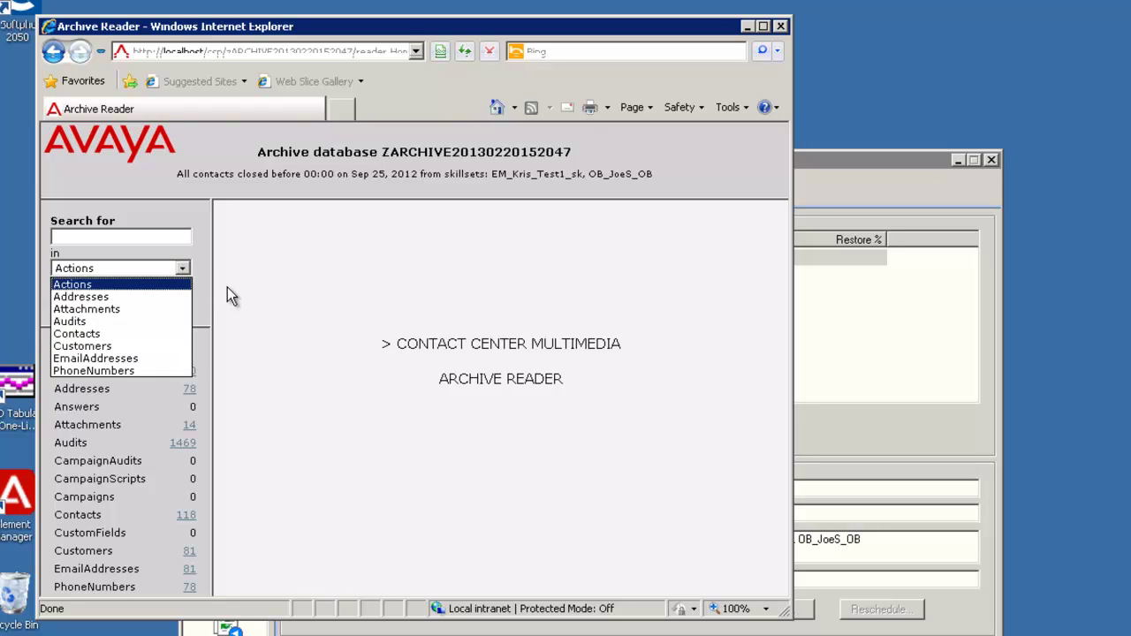
pyautogui.click(227, 288)
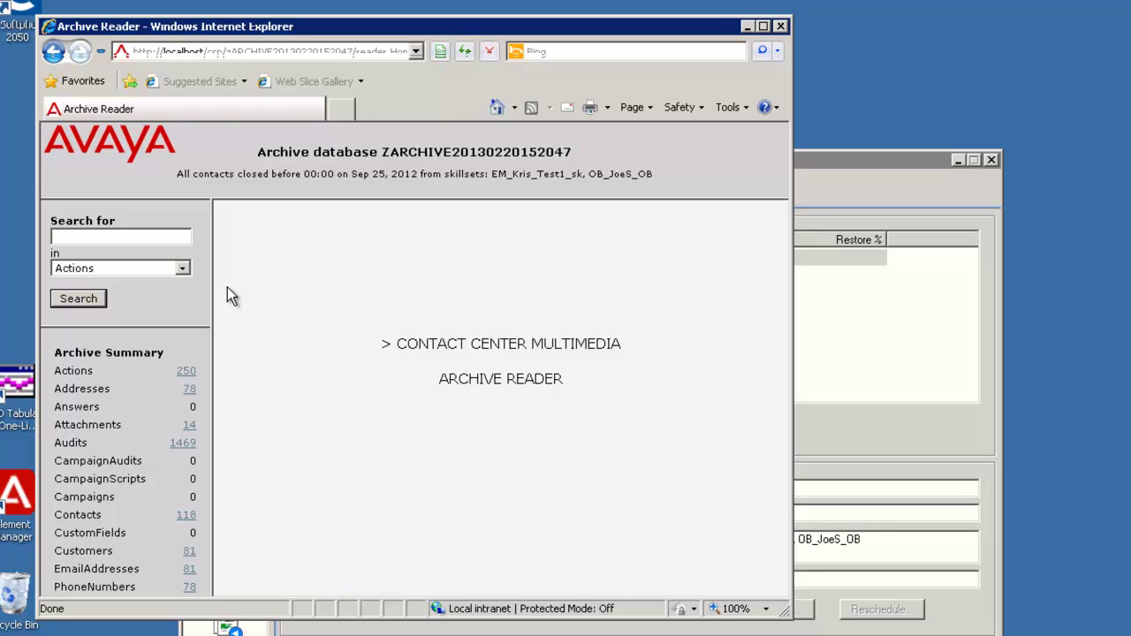
# List the archived contacts, open the first contact's details and examine its actions and audits
pyautogui.click(187, 521)
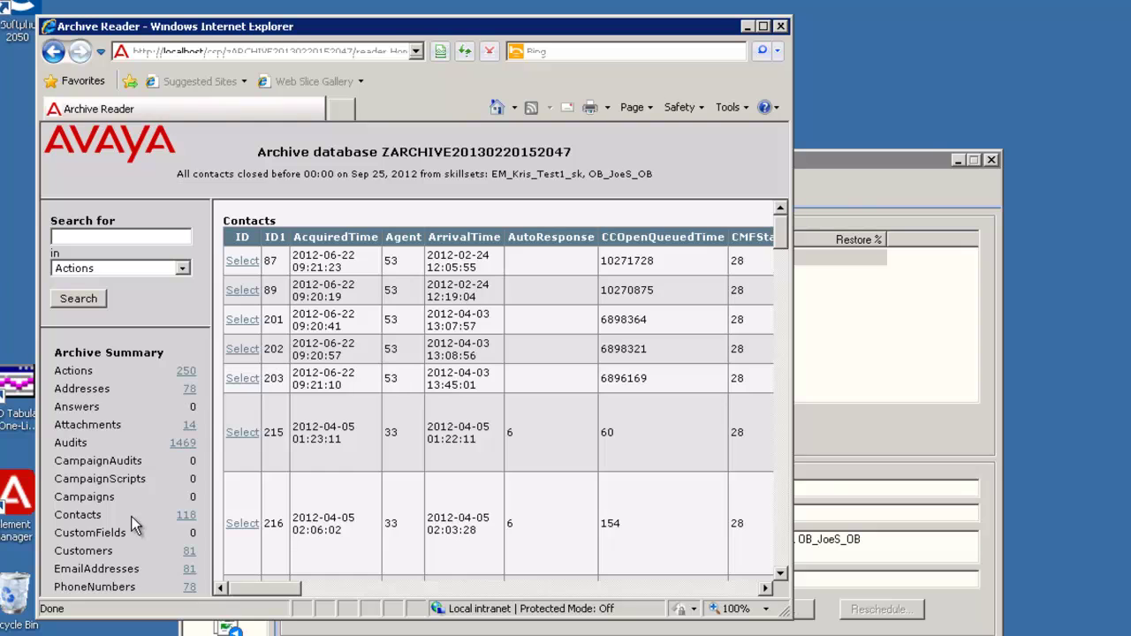
pyautogui.click(238, 262)
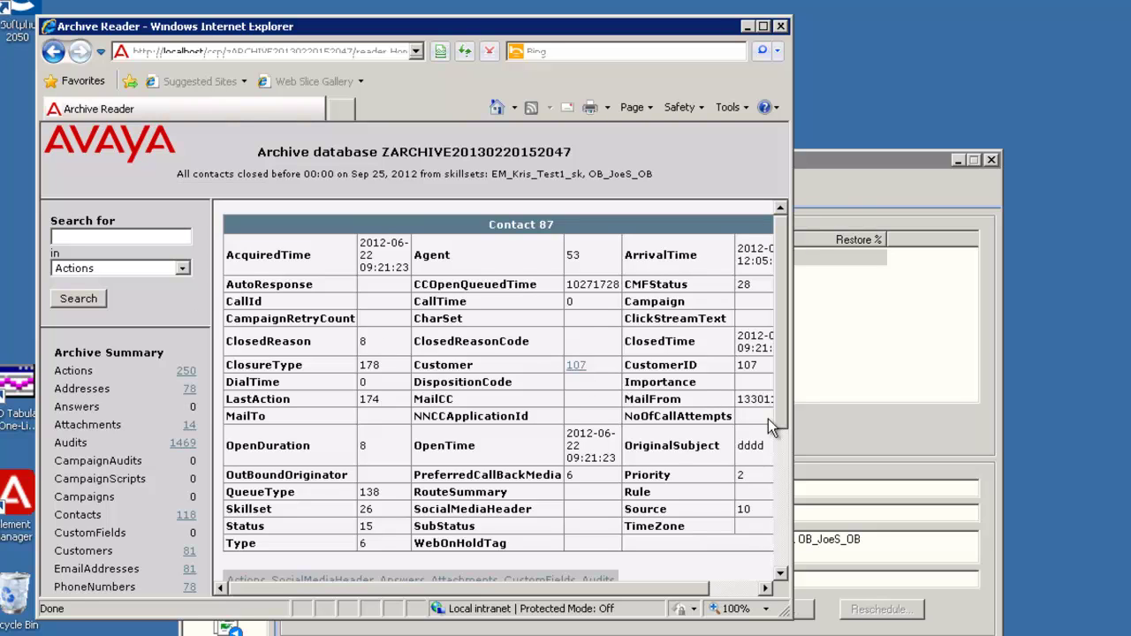
pyautogui.moveTo(776, 418); pyautogui.dragTo(776, 543)
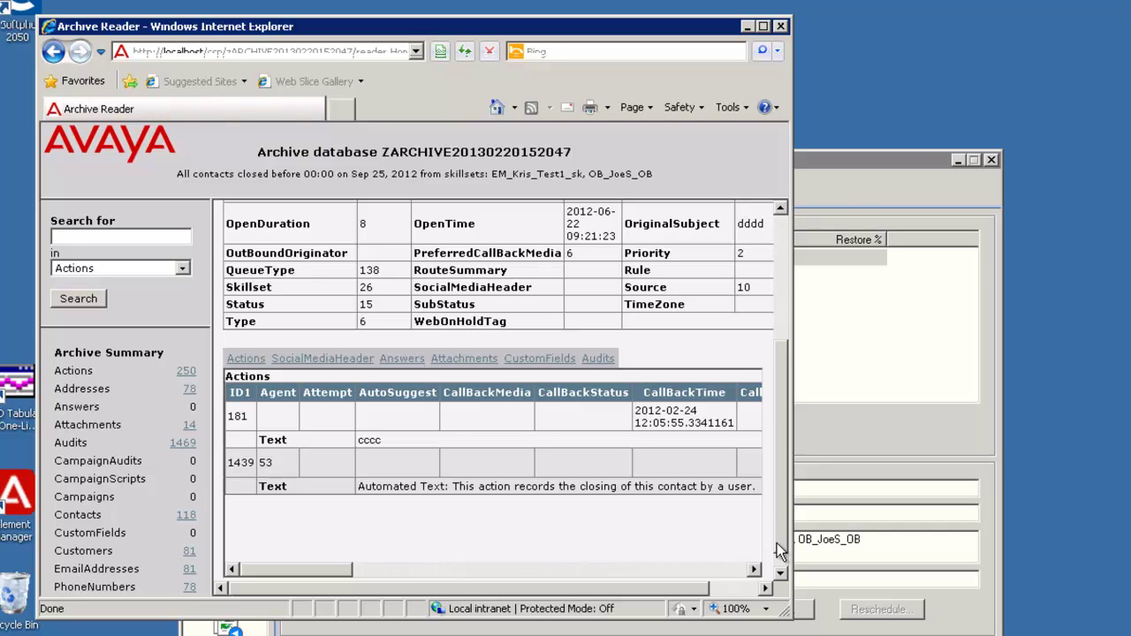
pyautogui.click(598, 358)
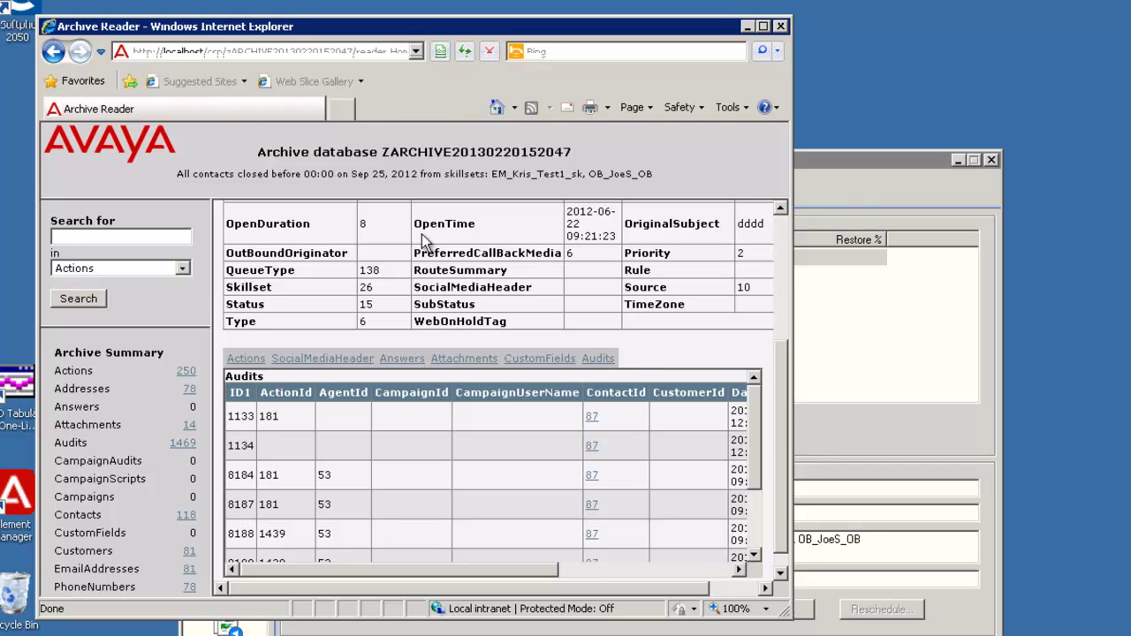
# Return to the archived contacts list and close the Archive Reader
pyautogui.click(53, 53)
pyautogui.click(51, 53)
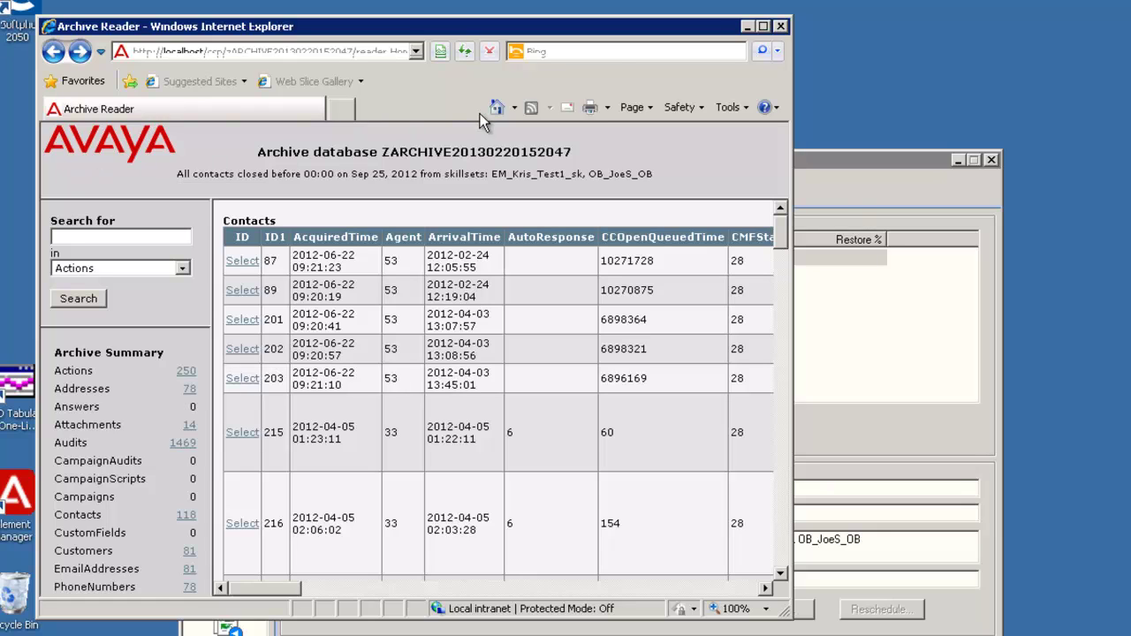
pyautogui.click(781, 26)
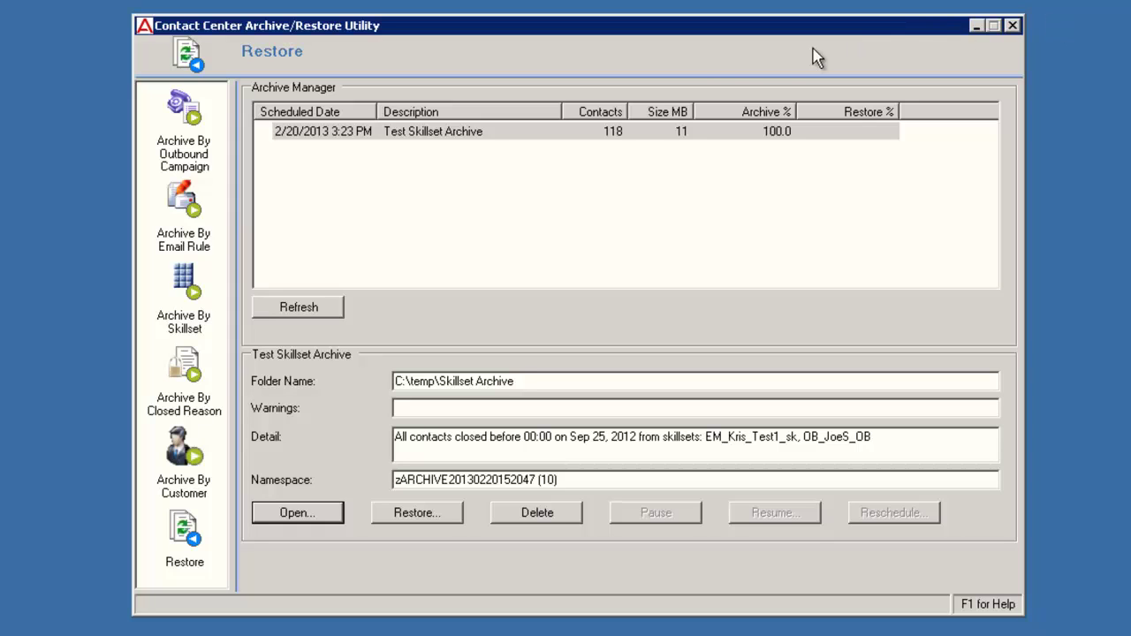
# Schedule a restore of the Test Skillset Archive, keeping the proposed start of 2/20/2013 at 15:27
pyautogui.click(570, 134)
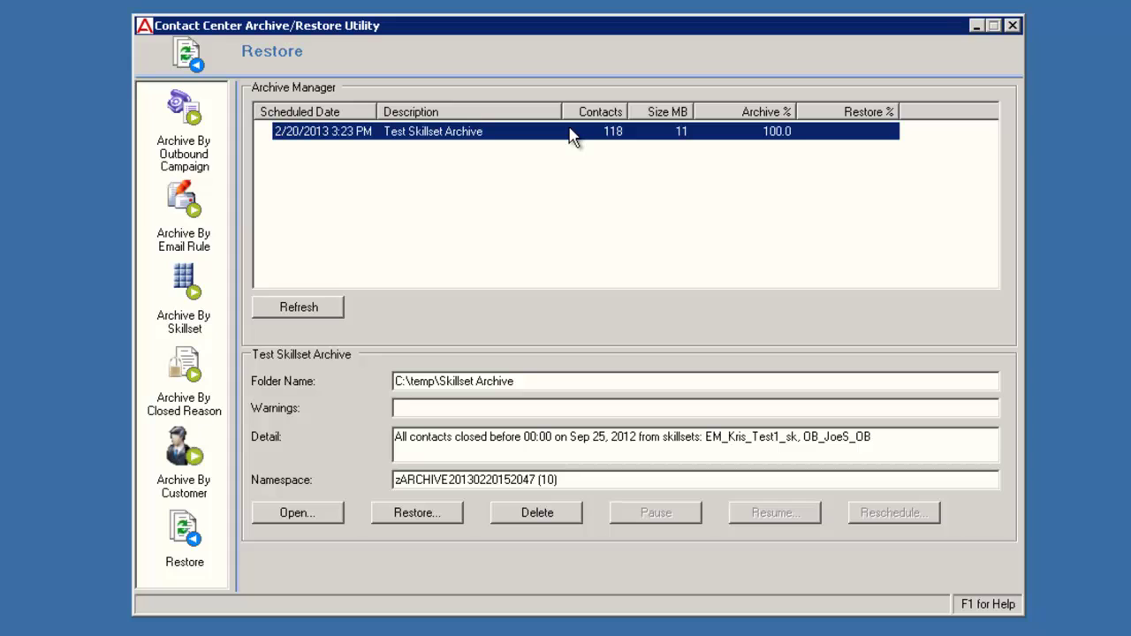
pyautogui.click(415, 513)
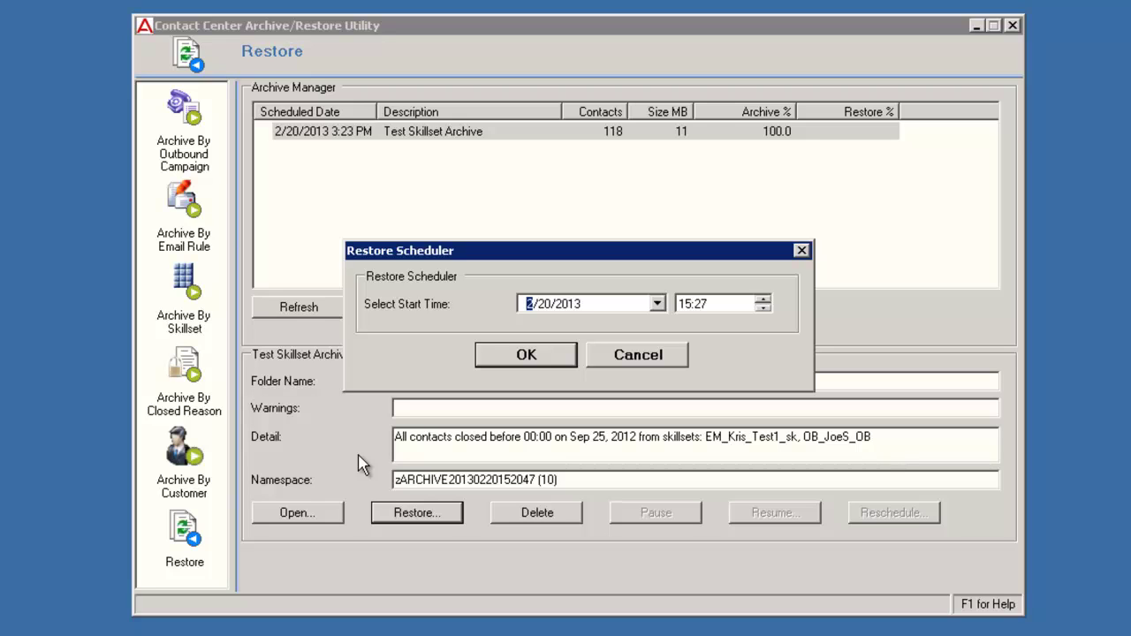
pyautogui.click(507, 356)
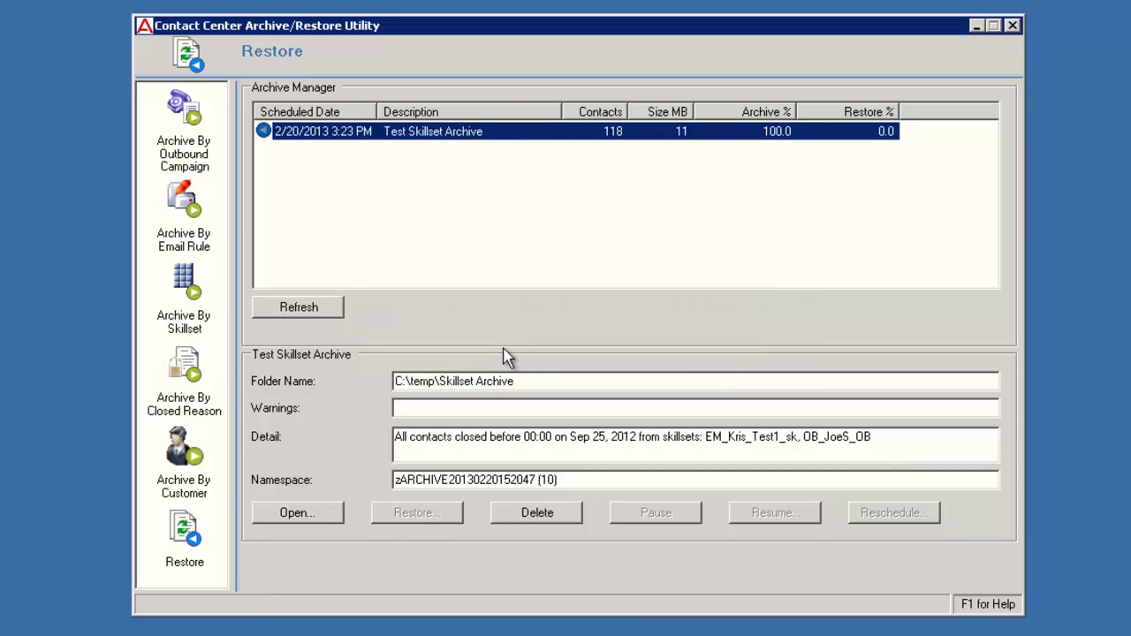